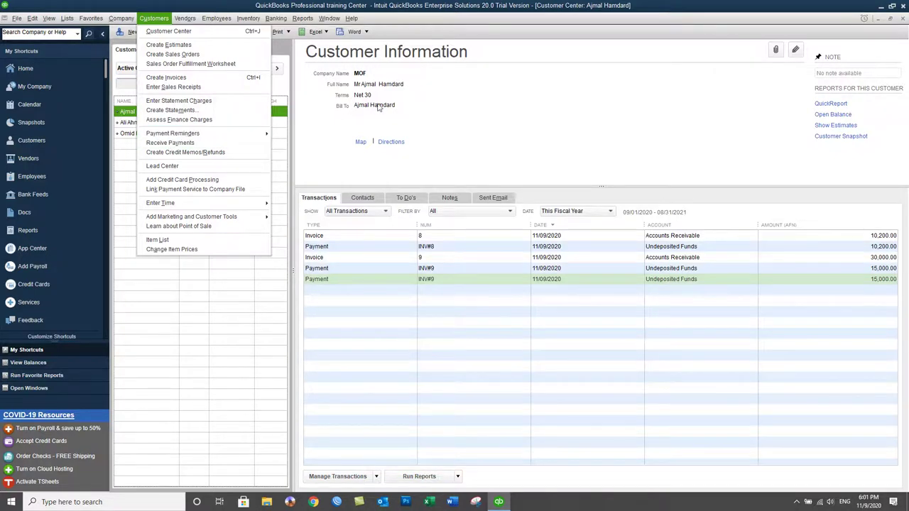
Step: Set the payment terms of the first active customer (company MOF) to 5% 1 Net 30 and save the customer record
left_click(72, 134)
left_click(139, 114)
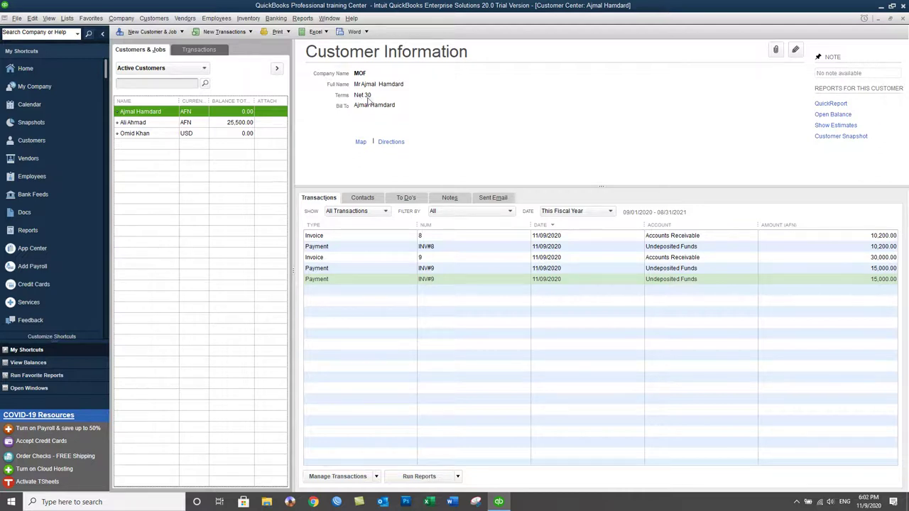
double_click(151, 114)
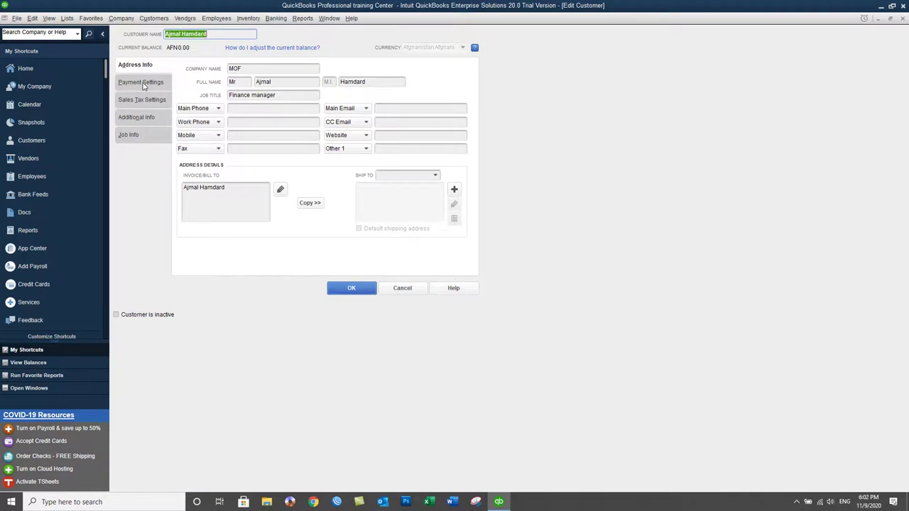
left_click(143, 84)
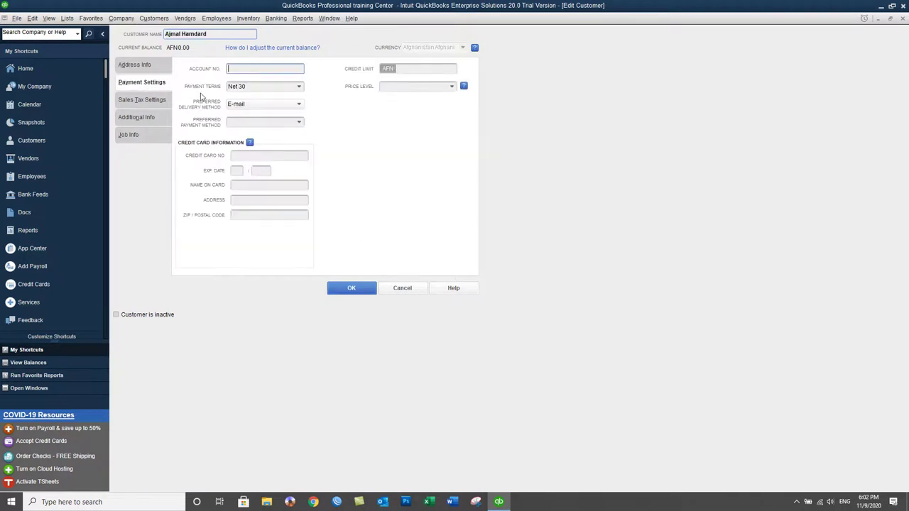
left_click(299, 87)
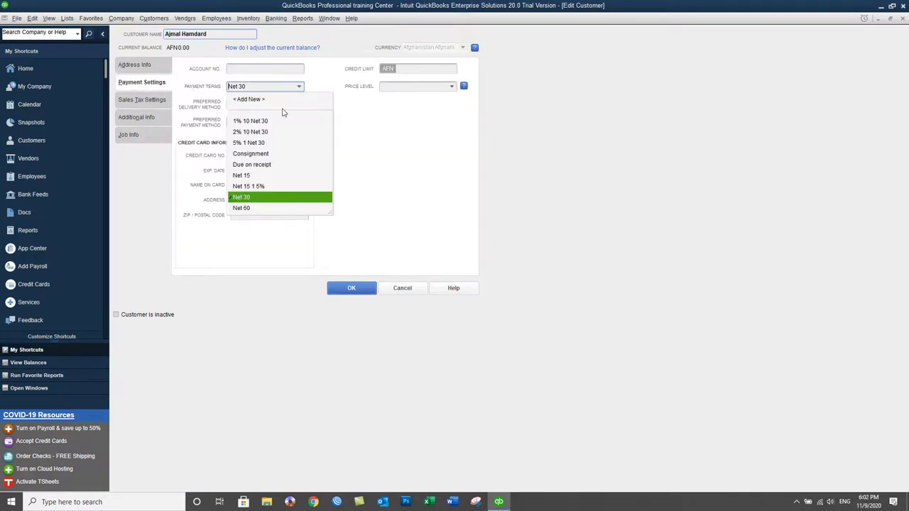
left_click(249, 142)
left_click_drag(265, 86, 254, 86)
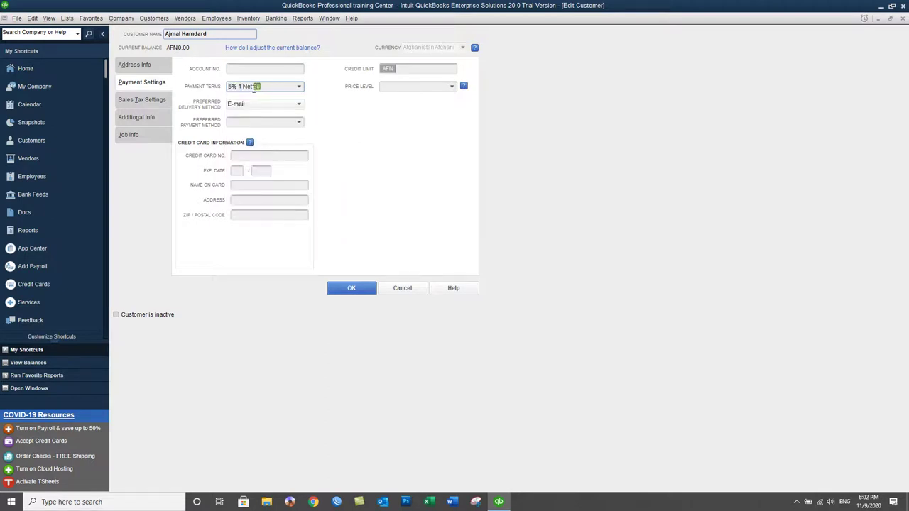
left_click(242, 87)
left_click(338, 288)
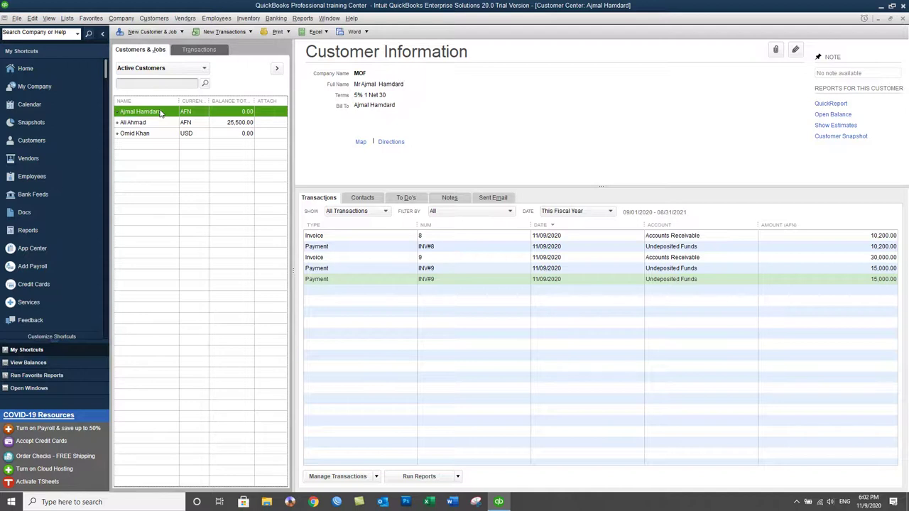
Step: Create a new invoice for this customer with the item QB Online training and a quantity of 10
left_click(244, 36)
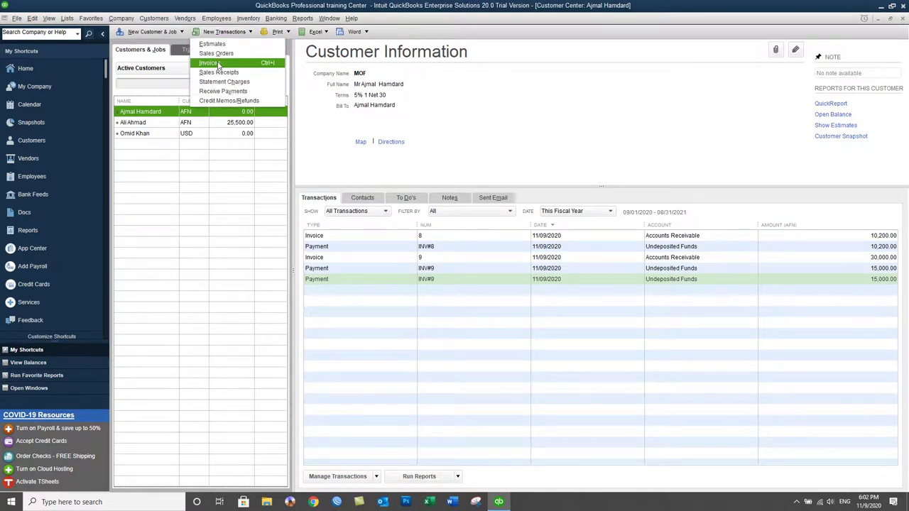
left_click(213, 63)
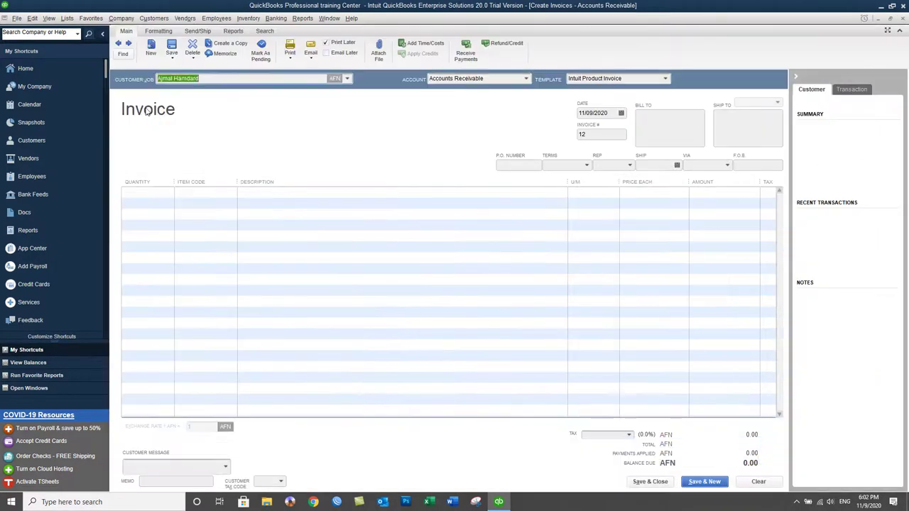
left_click(226, 195)
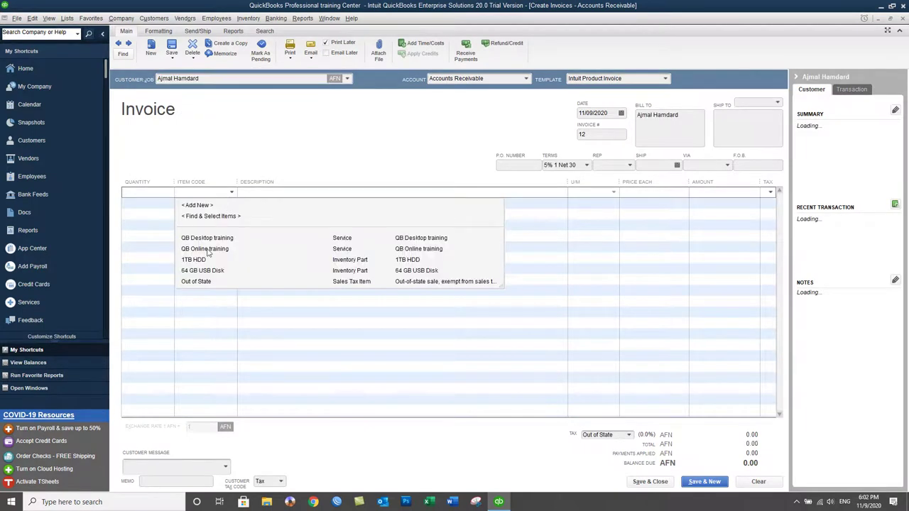
left_click(206, 249)
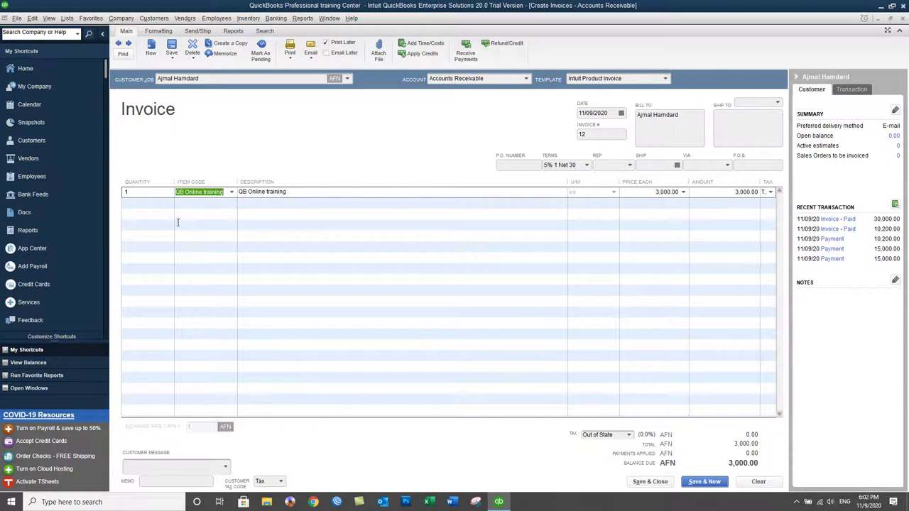
left_click(146, 194)
type("0")
key("Tab")
left_click(621, 114)
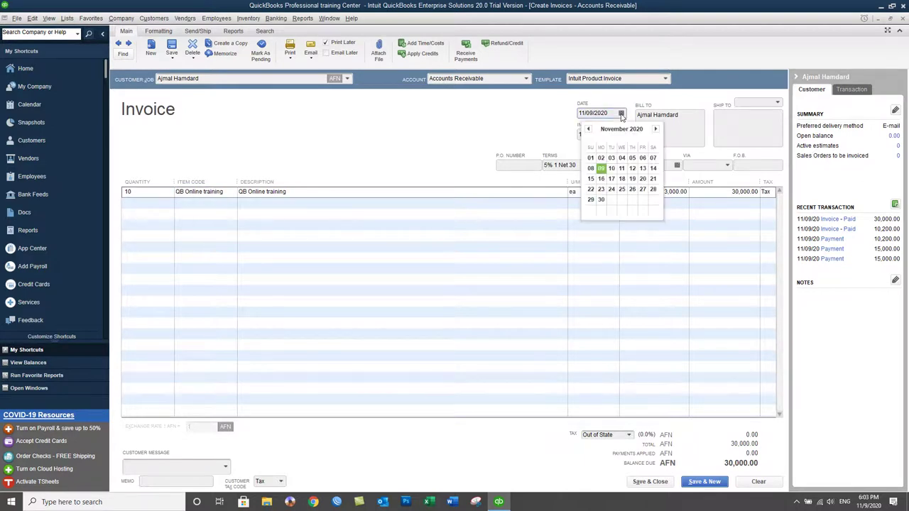
key("Escape")
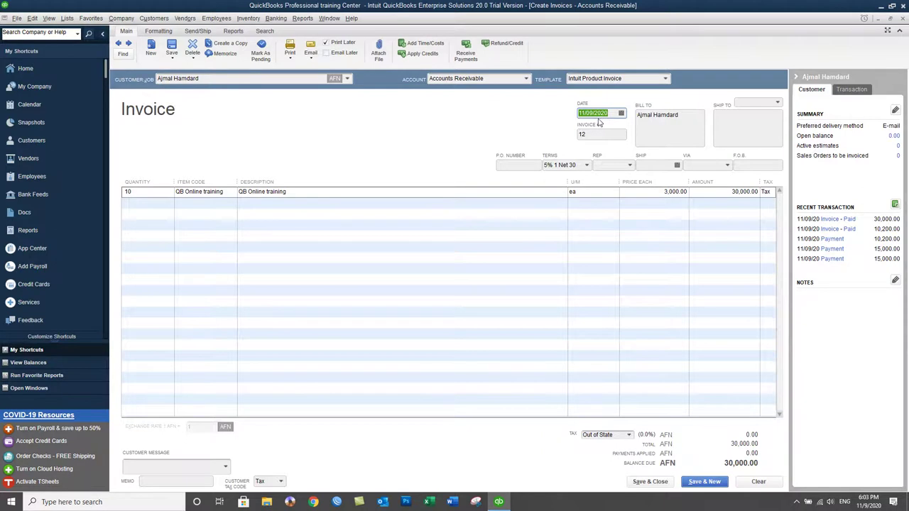
Step: Add the customer message "Thank you for your business." and save and close the invoice, ignoring all spelling suggestions for QB
left_click(225, 467)
left_click(196, 440)
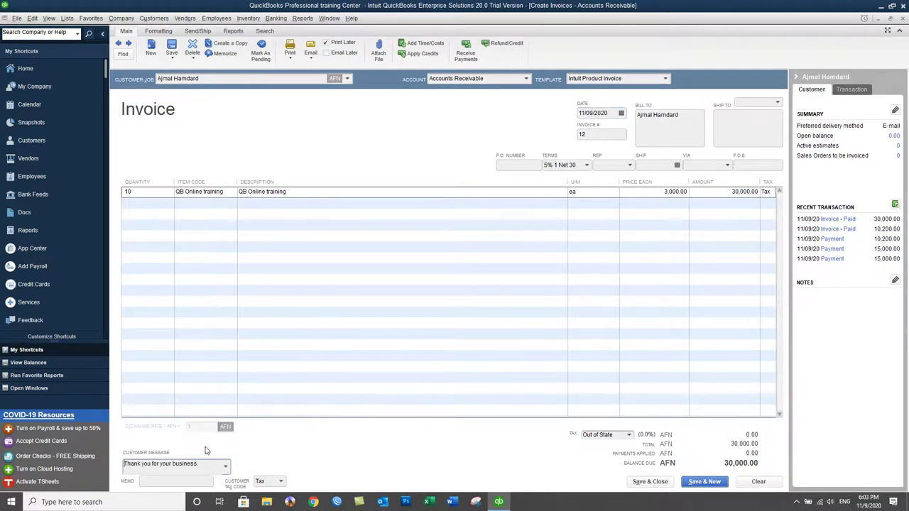
left_click(645, 482)
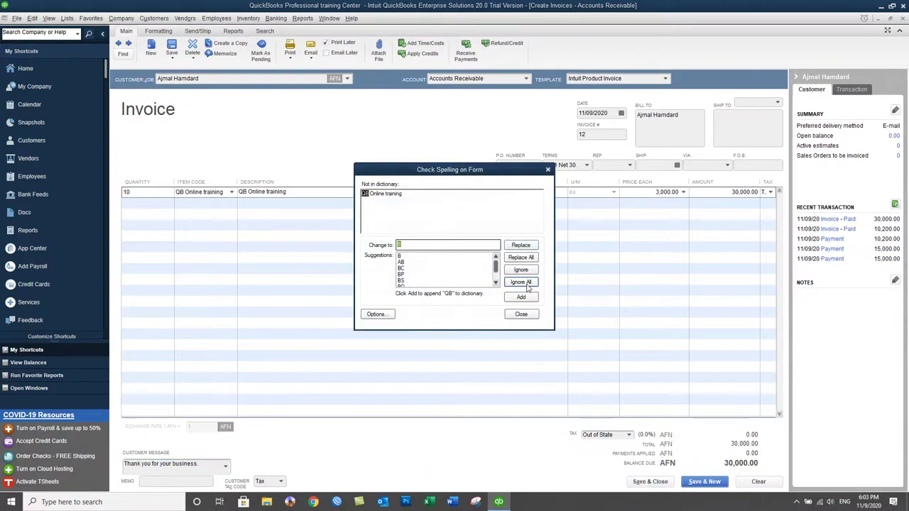
left_click(520, 283)
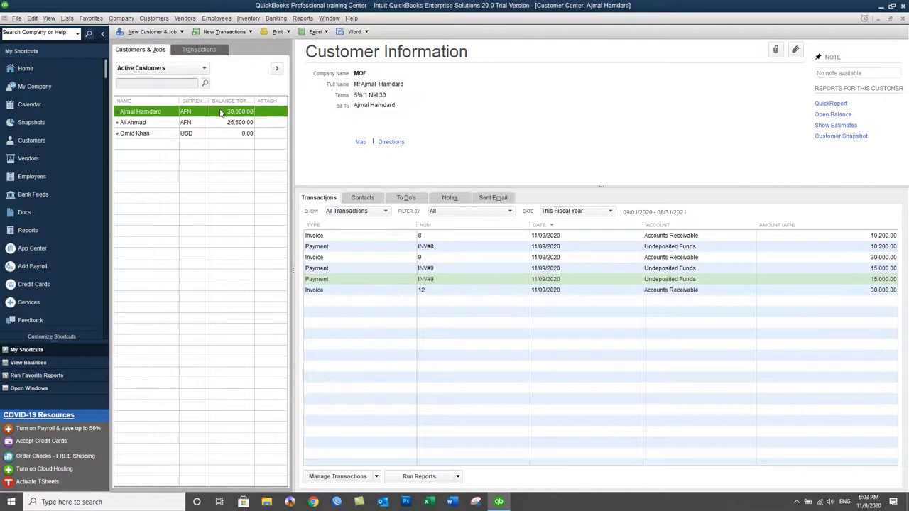
Step: Start receiving a payment from the same customer and mark invoice 12 for payment
left_click(163, 19)
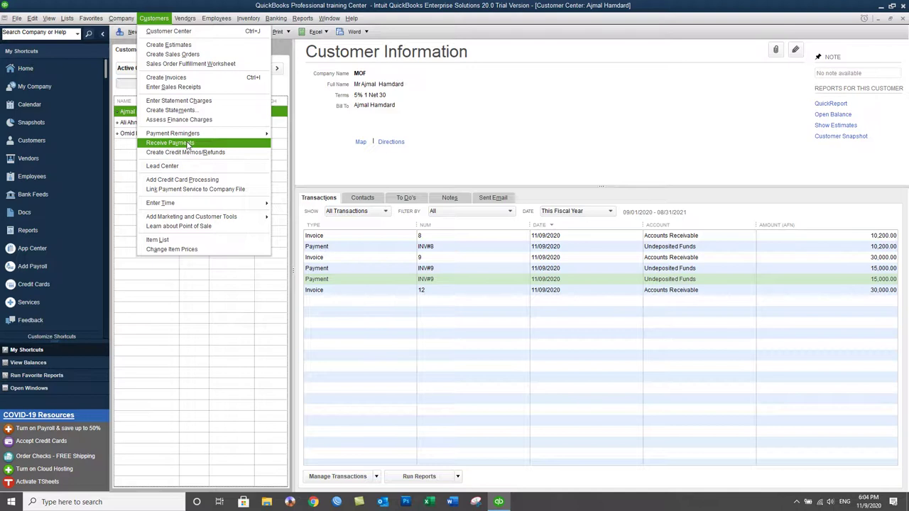
left_click(188, 143)
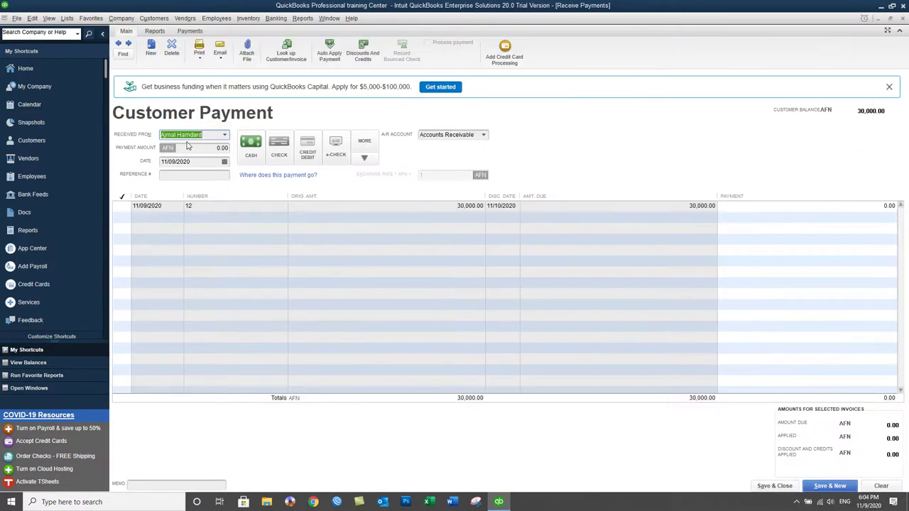
left_click(224, 134)
left_click(200, 165)
left_click(121, 207)
left_click(121, 207)
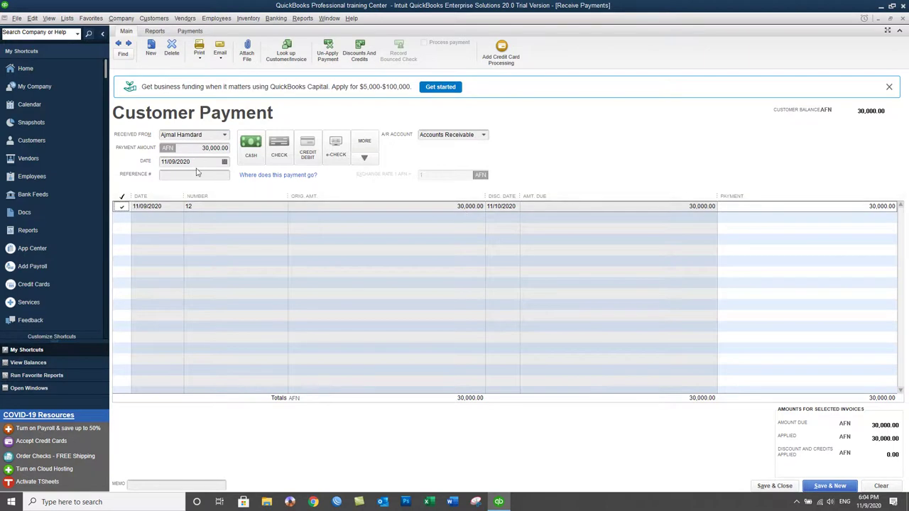
Step: Date the payment 11/09/2020, enter INV#12 as its reference and choose cash as the payment method
left_click(225, 162)
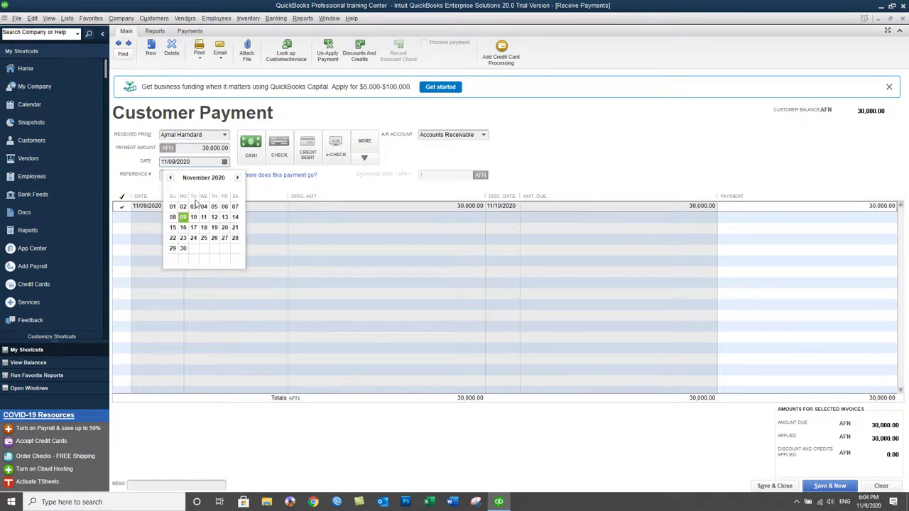
left_click(181, 220)
left_click(171, 174)
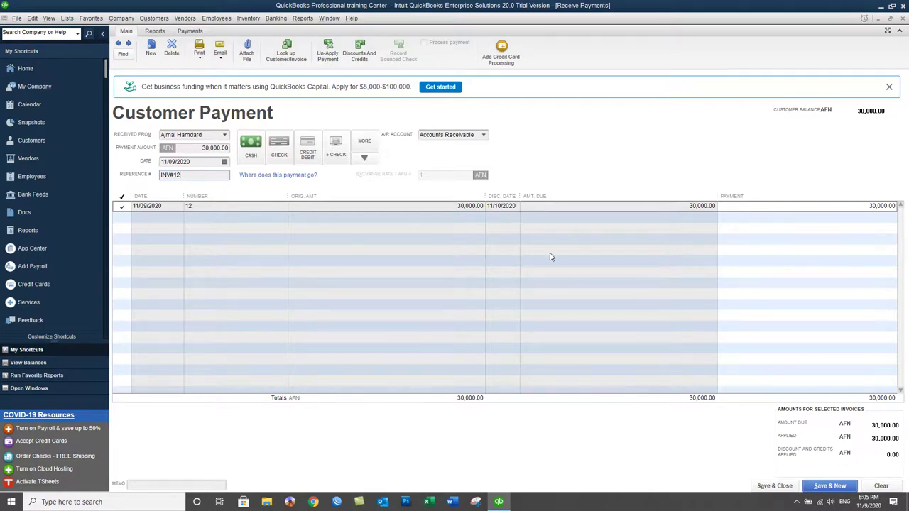
left_click(247, 151)
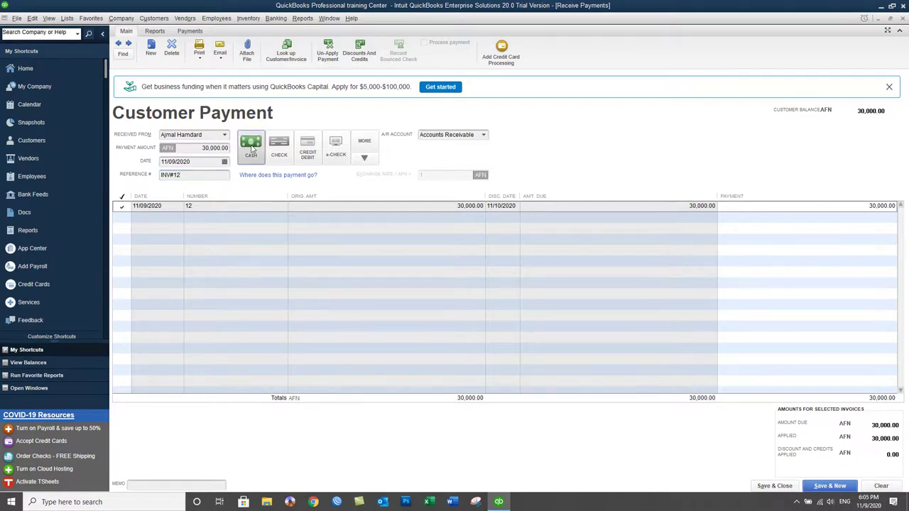
Step: Open the discounts and credits of invoice 12 and review its discount details and available credits
left_click(365, 54)
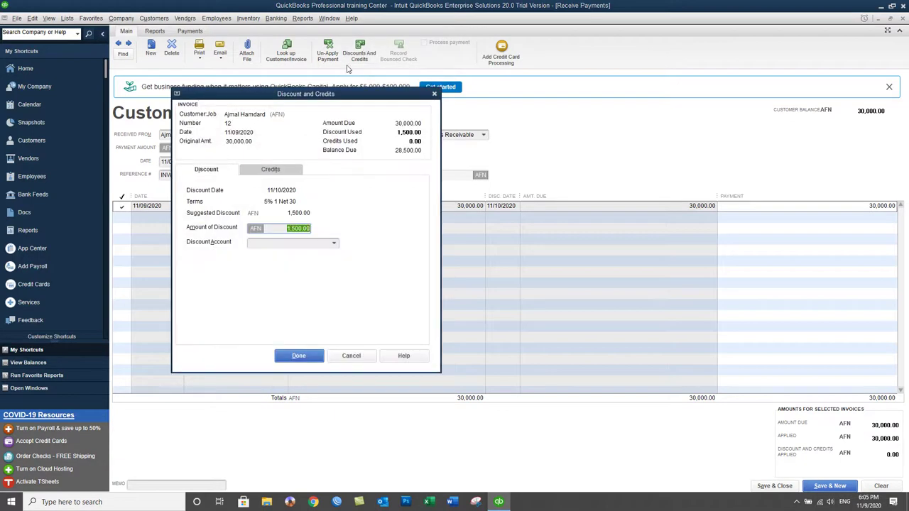
left_click_drag(328, 93, 612, 97)
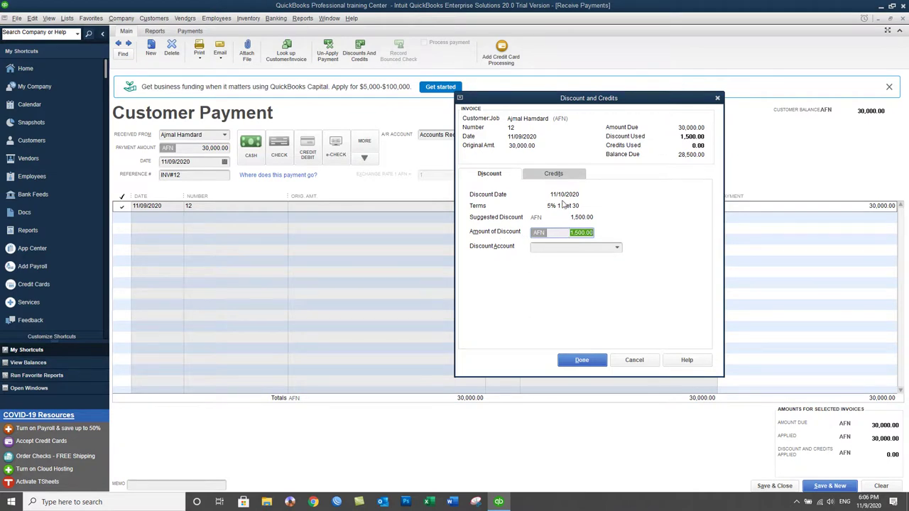
left_click(552, 176)
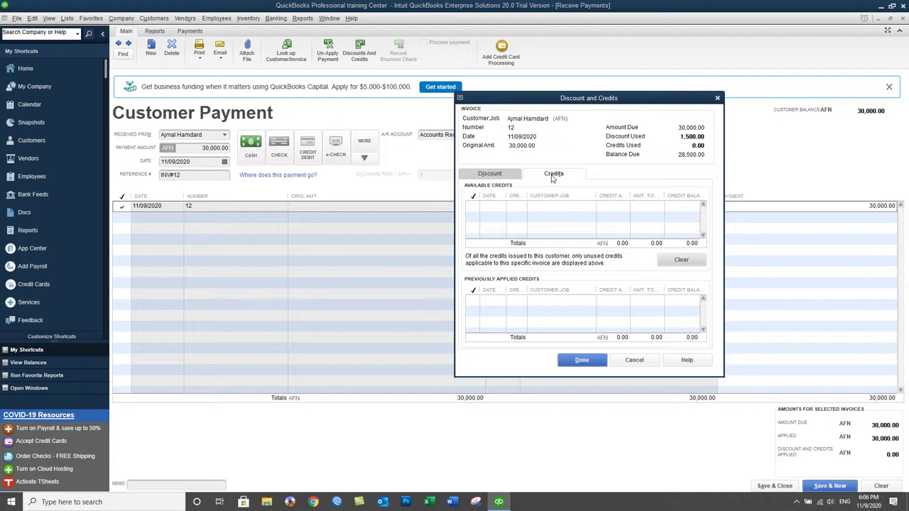
left_click(508, 175)
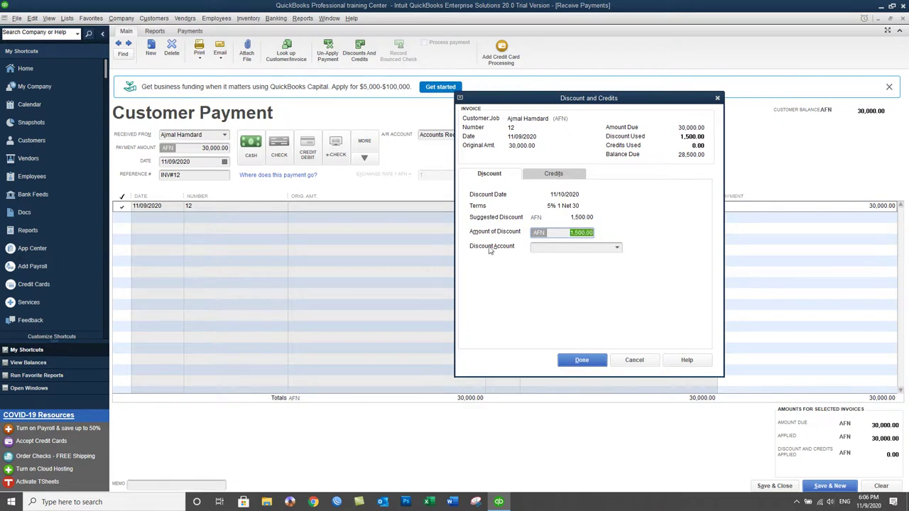
Step: Add a new income account named Discount Allowed as the discount account and apply the suggested discount to the invoice
left_click(619, 250)
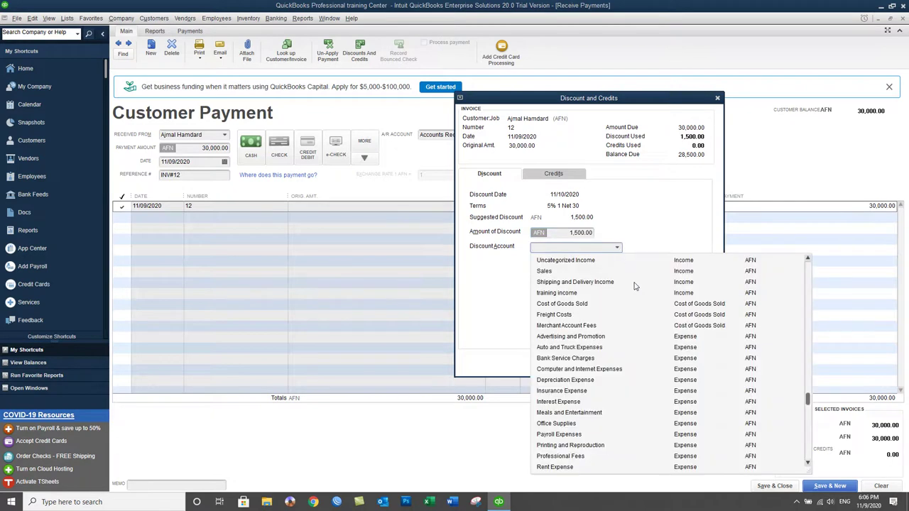
scroll(638, 286, "up", 9)
scroll(639, 286, "down", 10)
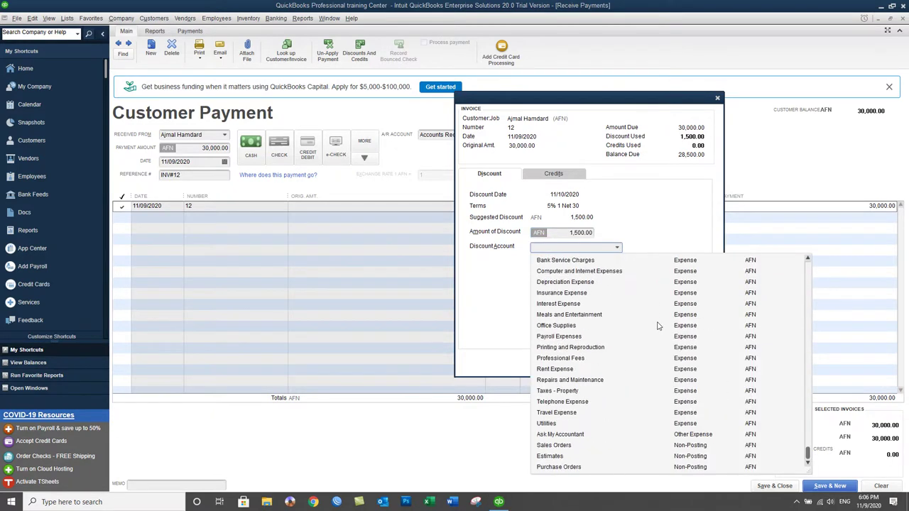
scroll(657, 325, "up", 8)
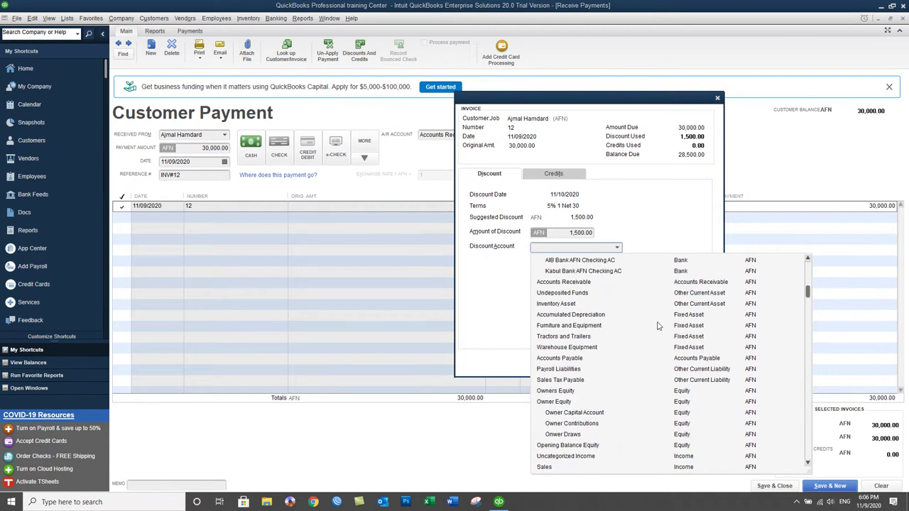
scroll(657, 325, "up", 2)
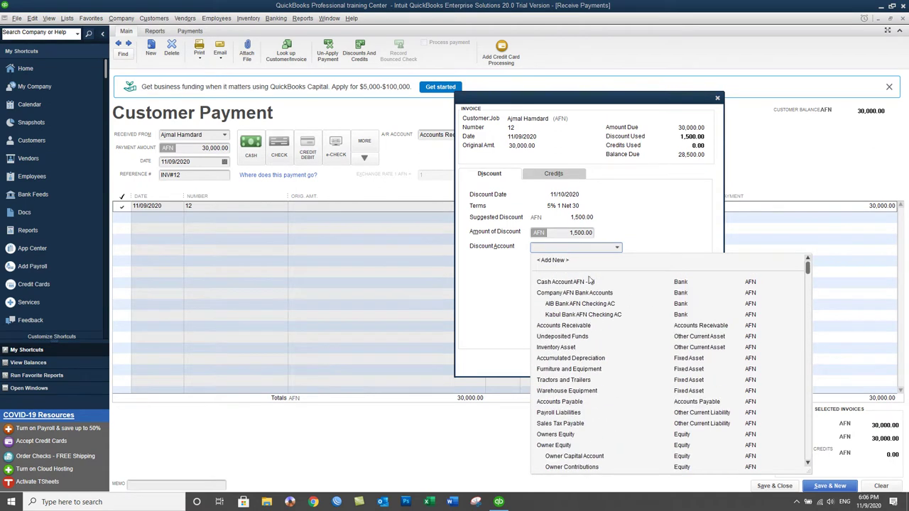
left_click(564, 265)
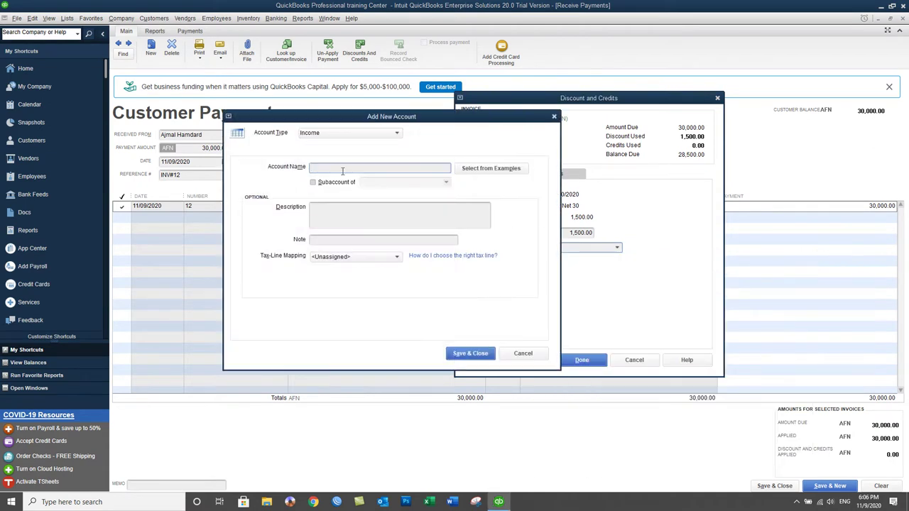
type("Discount Allowed")
left_click(467, 357)
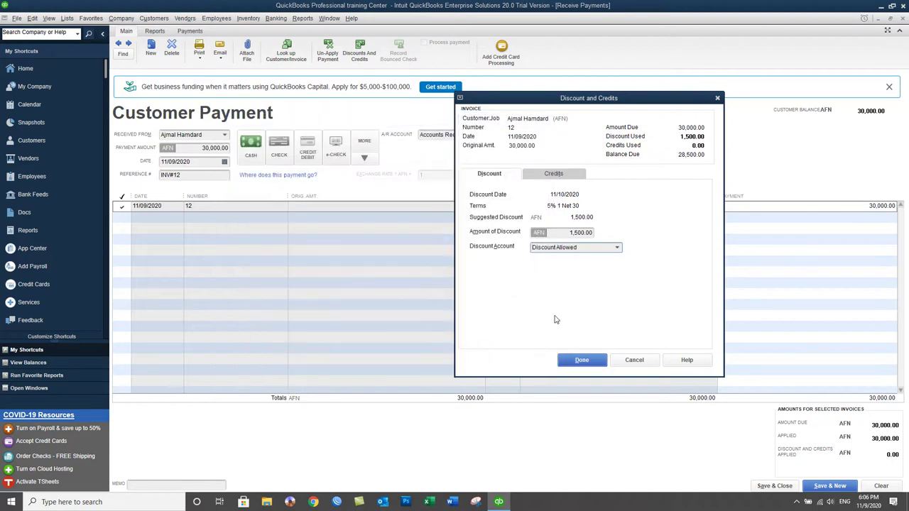
left_click(581, 361)
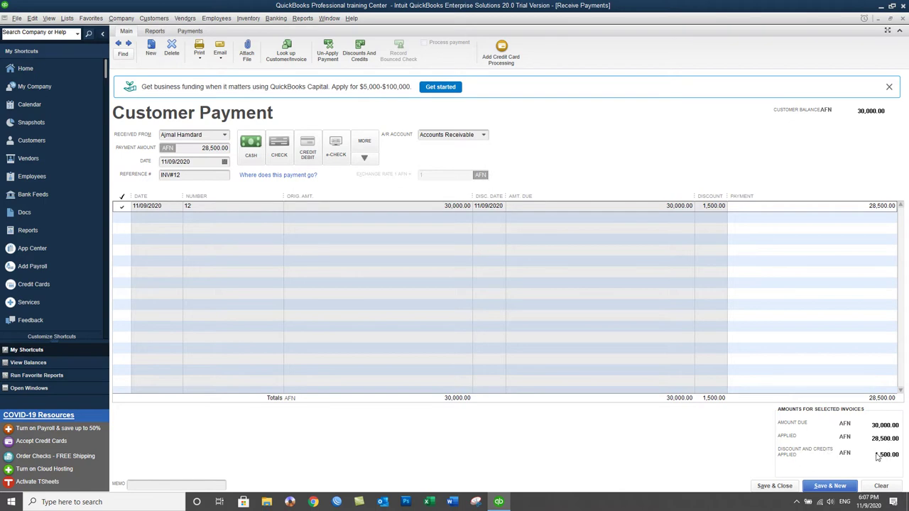
Step: Save and close the payment, and check invoice 12 and payment INV#12 in the customer's transaction list
left_click(773, 486)
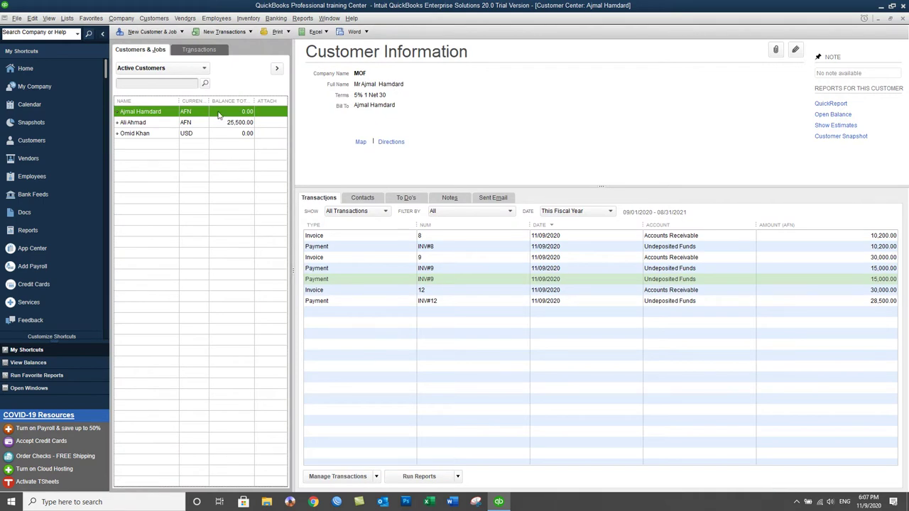
left_click(321, 302)
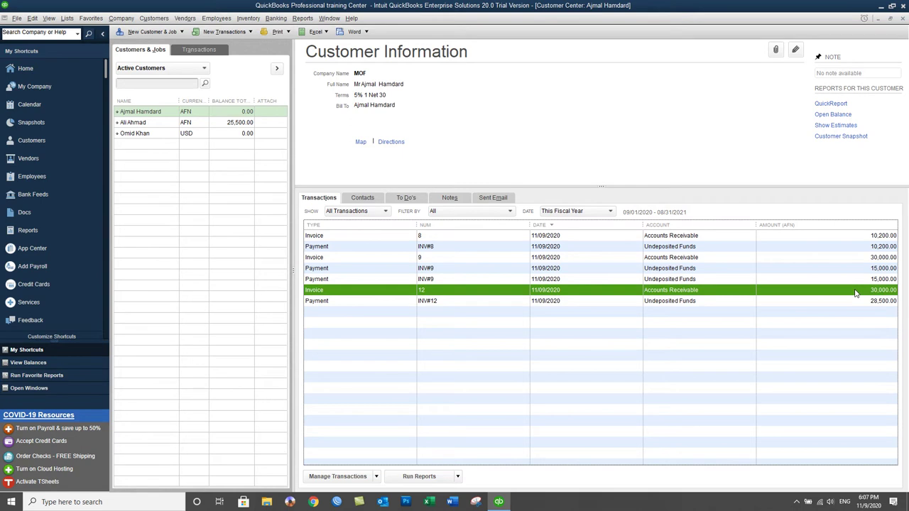
left_click(493, 302)
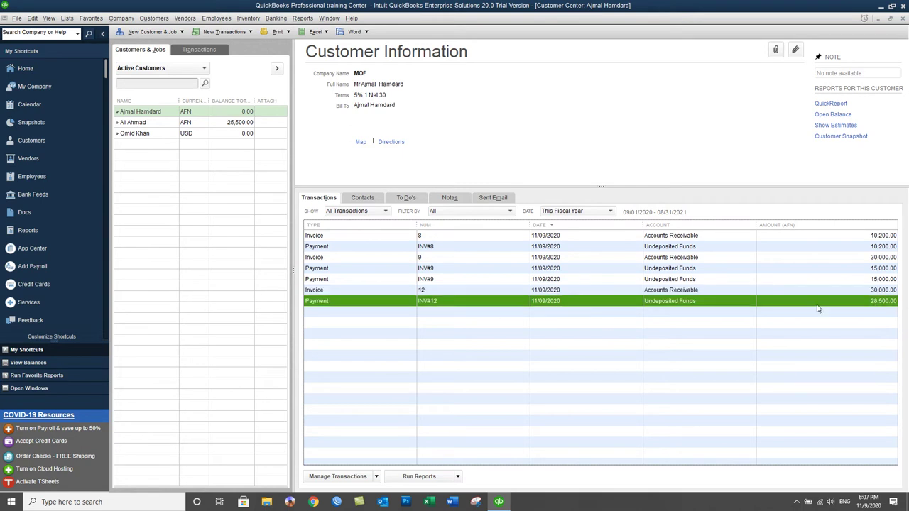